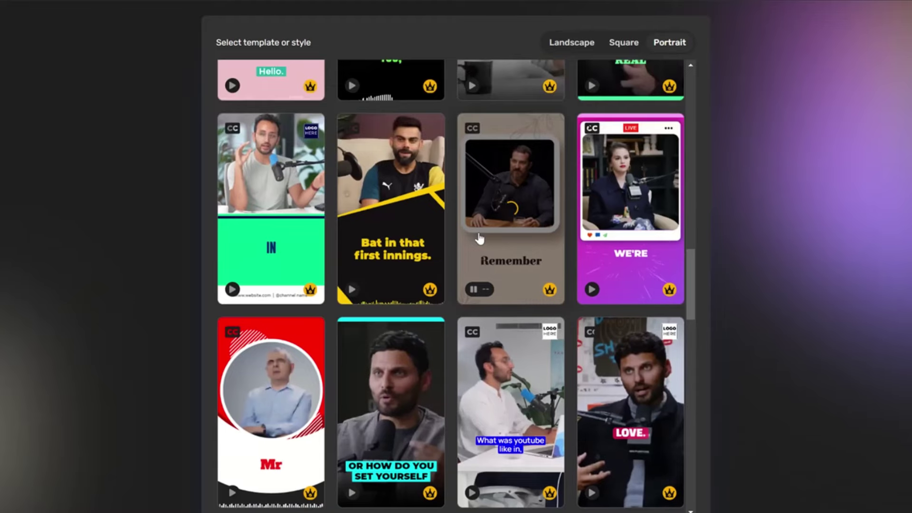
pyautogui.scroll(-4, 480, 239)
pyautogui.scroll(-3, 480, 239)
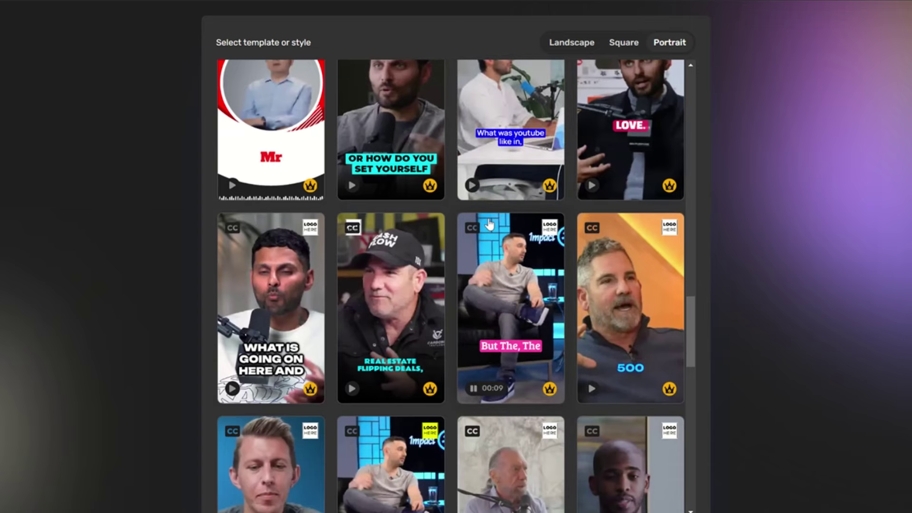
pyautogui.scroll(18, 489, 224)
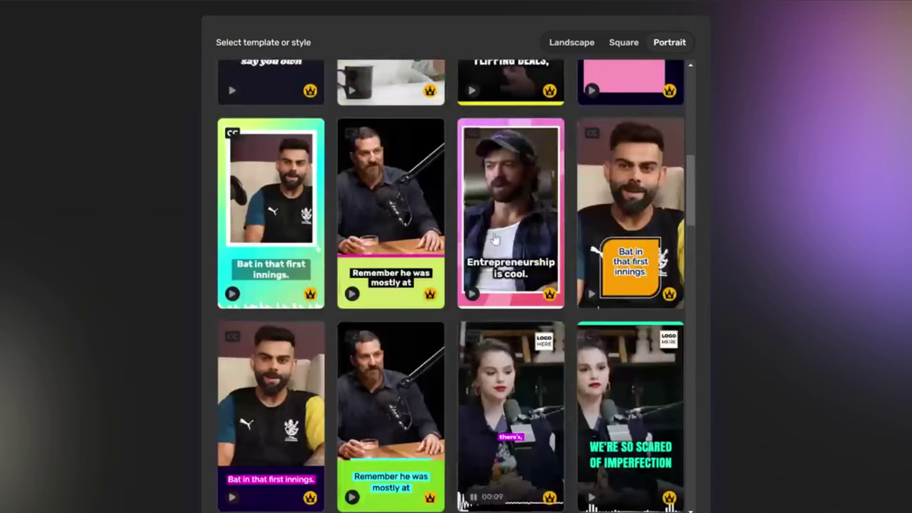
pyautogui.scroll(4, 495, 239)
pyautogui.scroll(3, 497, 240)
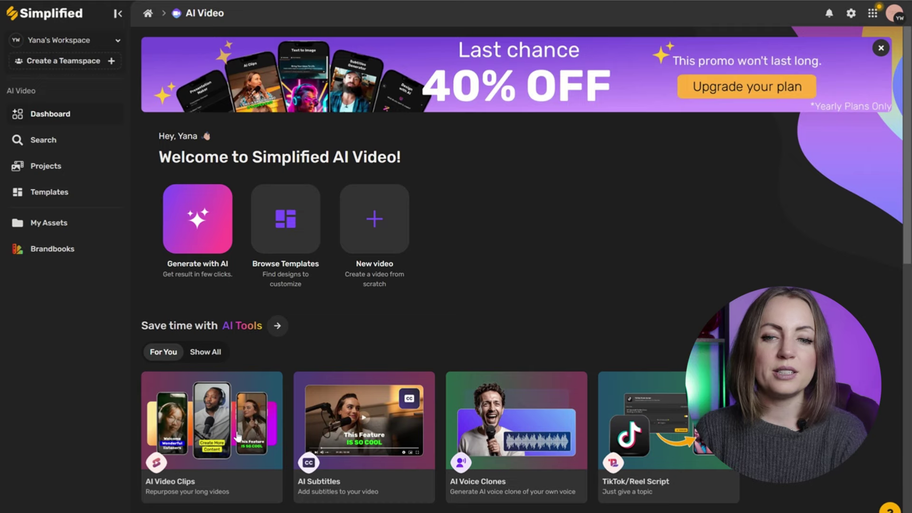
# Open the AI Video Clips tool and copy a channel video's link address from YouTube.
pyautogui.click(238, 437)
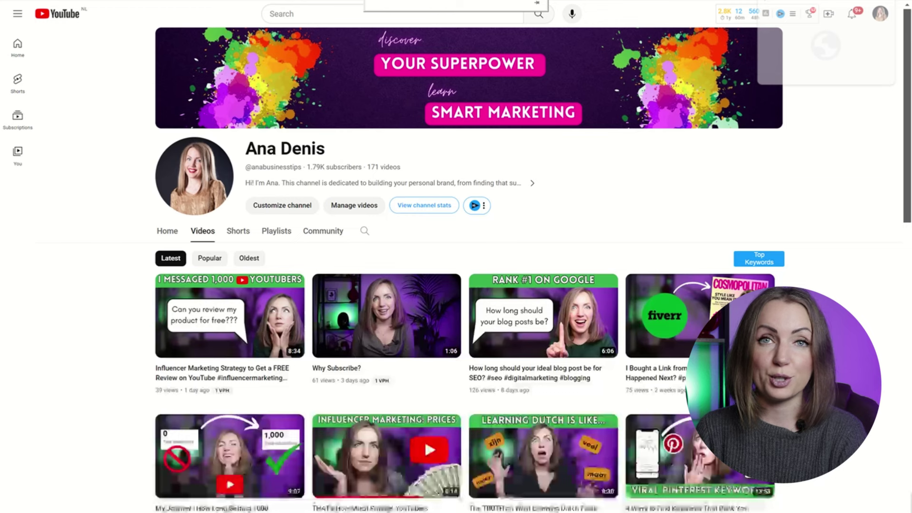
pyautogui.rightClick(196, 379)
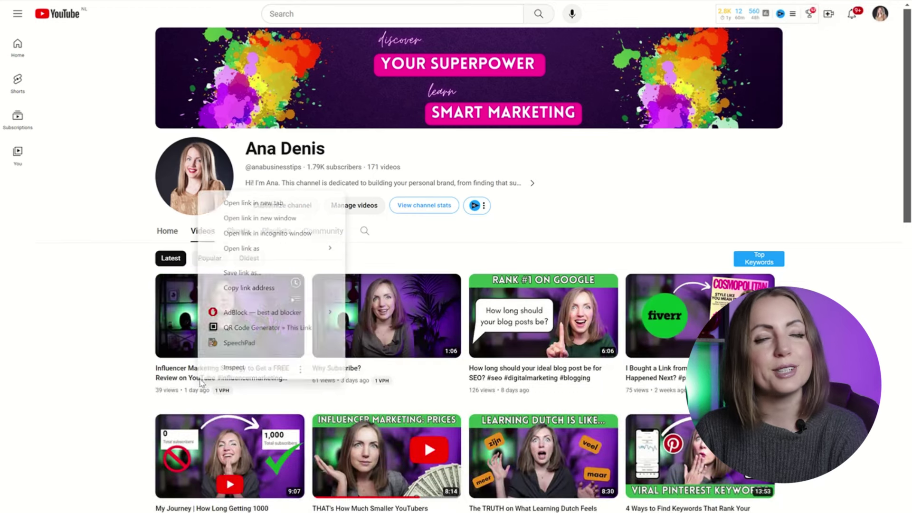
pyautogui.click(253, 288)
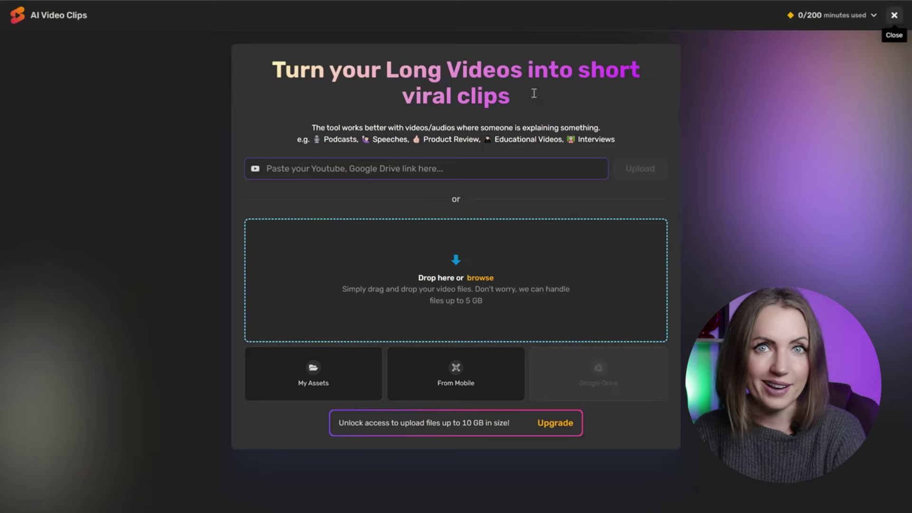
# Paste the copied YouTube link into Simplified's link field and upload it.
pyautogui.hotkey('ctrl', 'v')
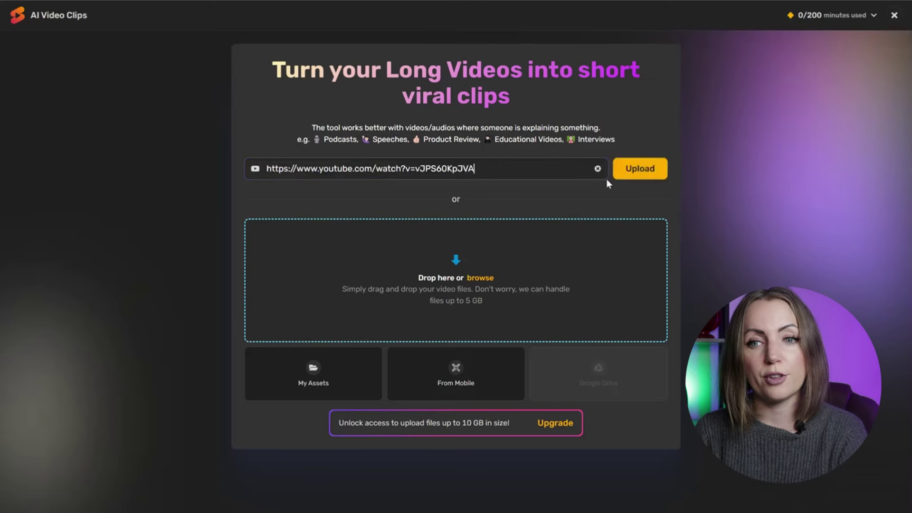
pyautogui.click(640, 174)
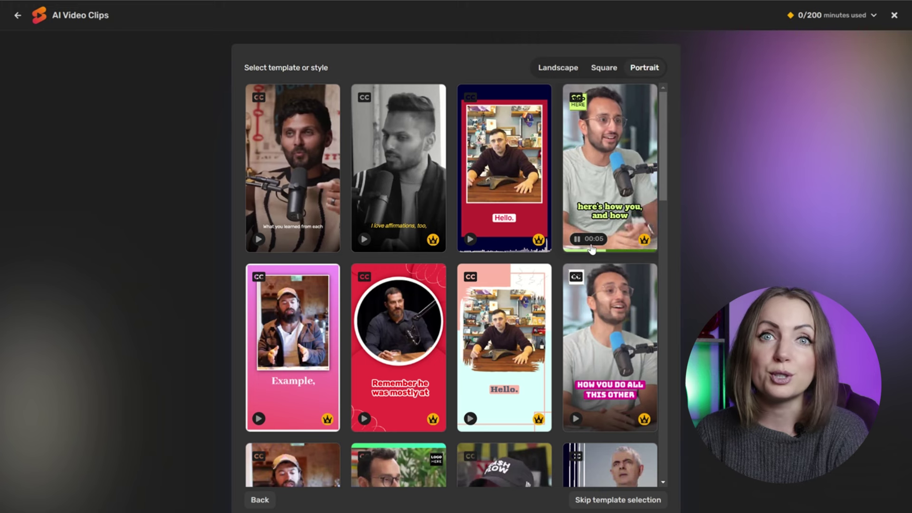
# Choose the pink 'Entrepreneurship is cool' portrait caption template and continue.
pyautogui.scroll(-4, 477, 229)
pyautogui.scroll(-5, 477, 228)
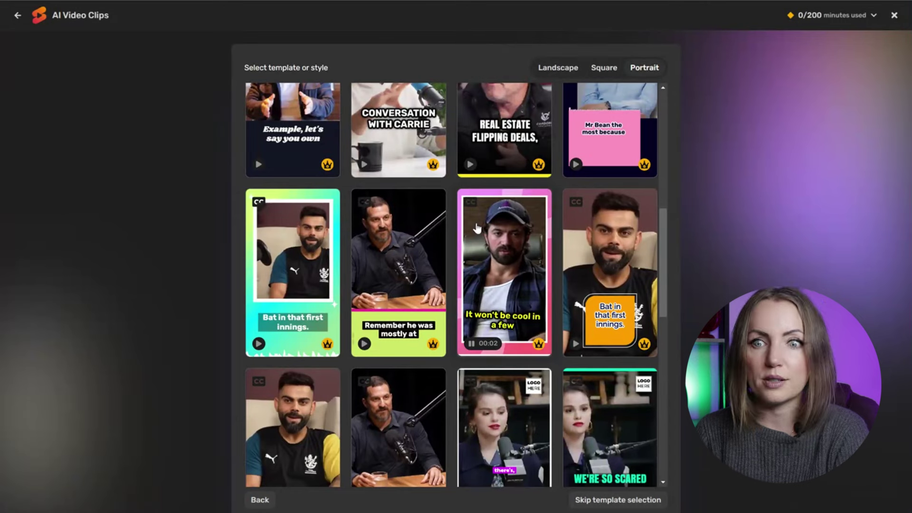
pyautogui.click(477, 228)
pyautogui.scroll(2, 578, 418)
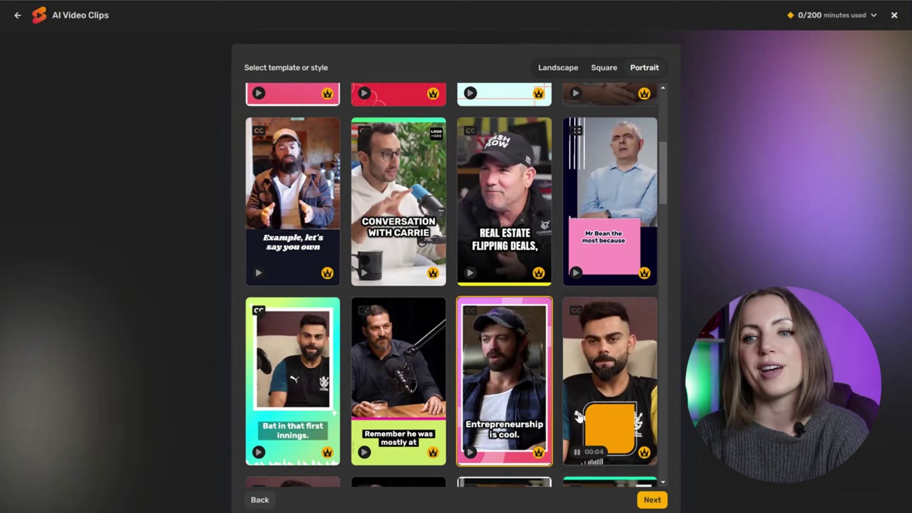
pyautogui.click(651, 500)
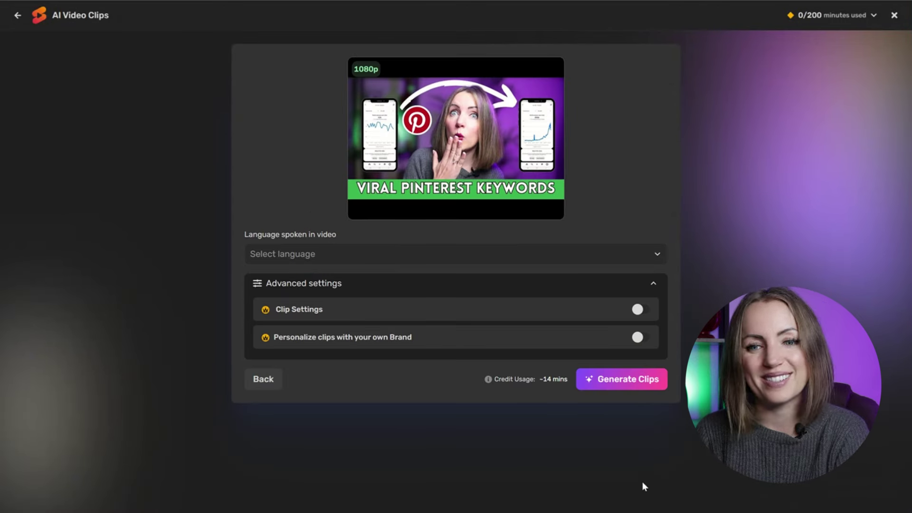
# Set spoken language to English (United States), enable Clip Settings, and keep 1-minute duration.
pyautogui.click(606, 255)
pyautogui.click(566, 284)
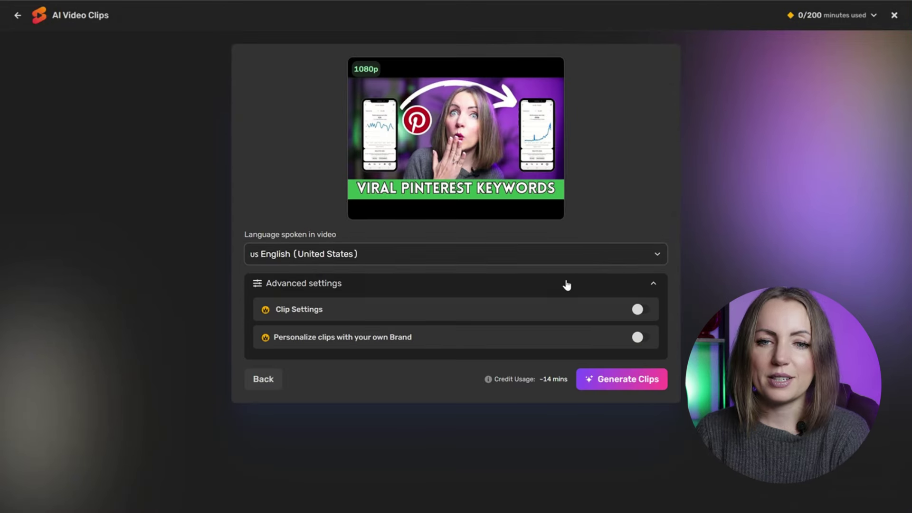
pyautogui.click(638, 309)
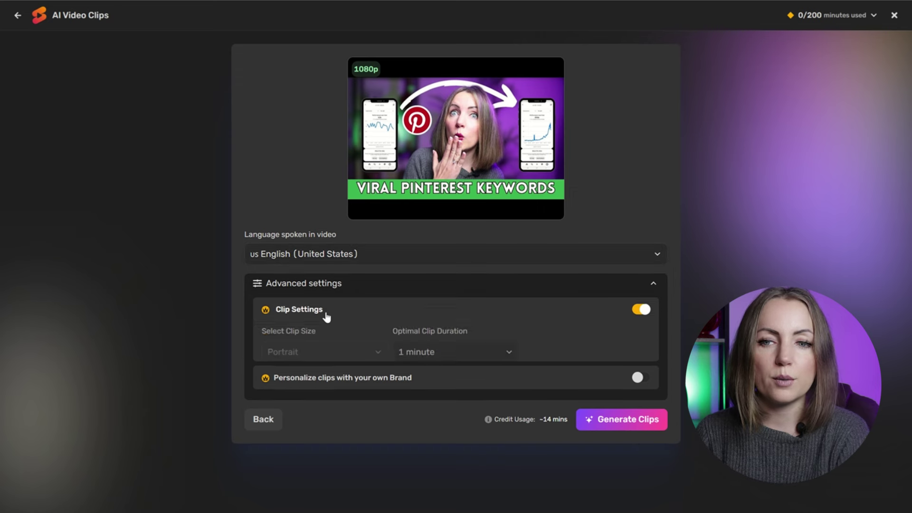
pyautogui.click(455, 351)
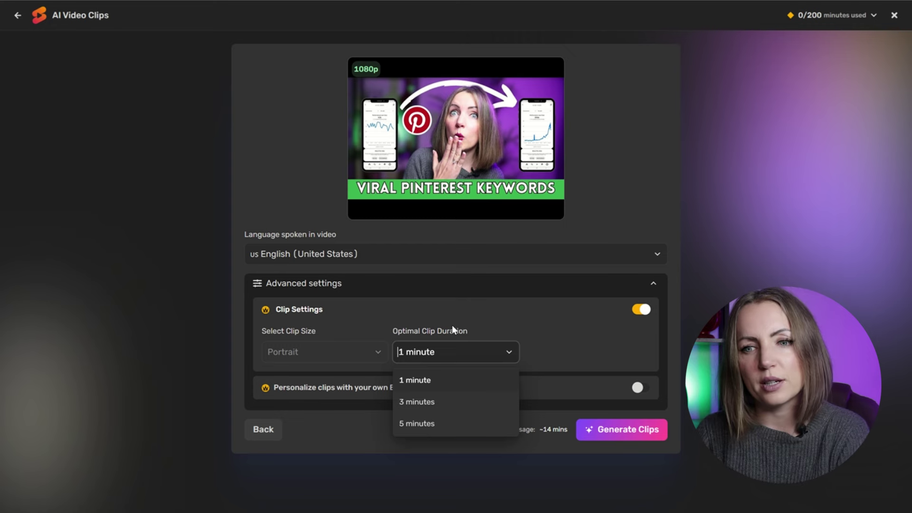
pyautogui.click(465, 328)
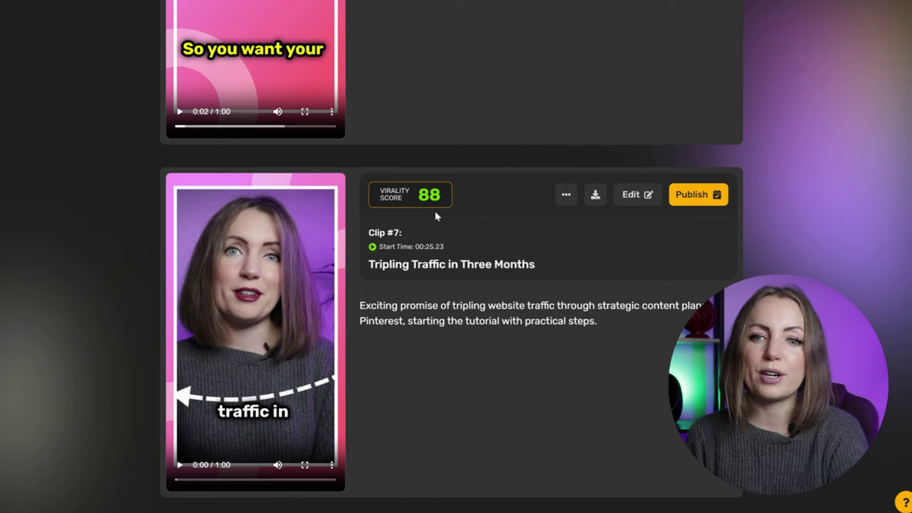
# Scroll back up through the generated clips and their virality scores.
pyautogui.scroll(8, 626, 197)
pyautogui.scroll(20, 627, 200)
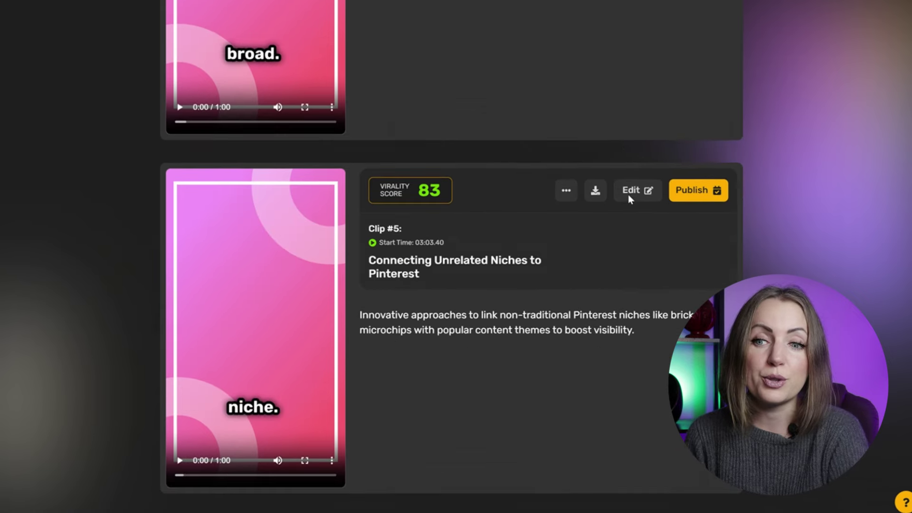
pyautogui.scroll(8, 630, 196)
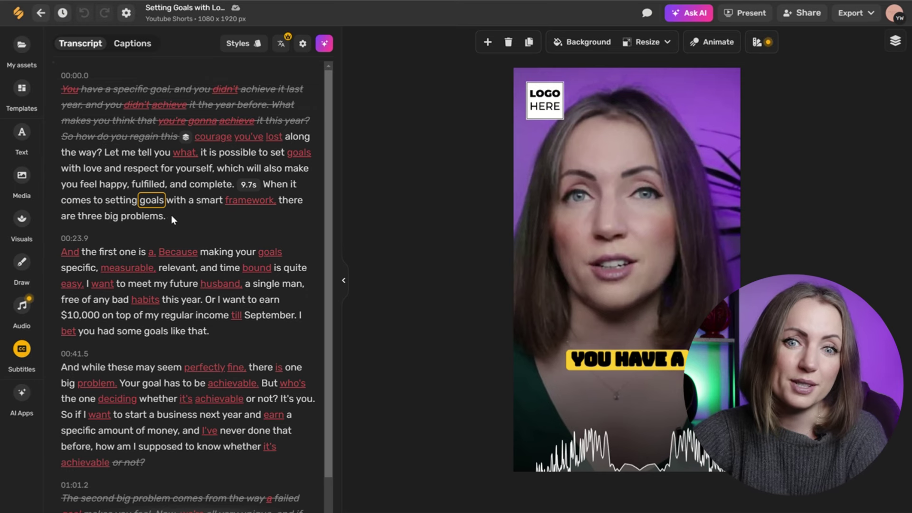
# Select the words 'big problem.' in the transcript and show the Add media options.
pyautogui.moveTo(171, 214); pyautogui.dragTo(42, 86)
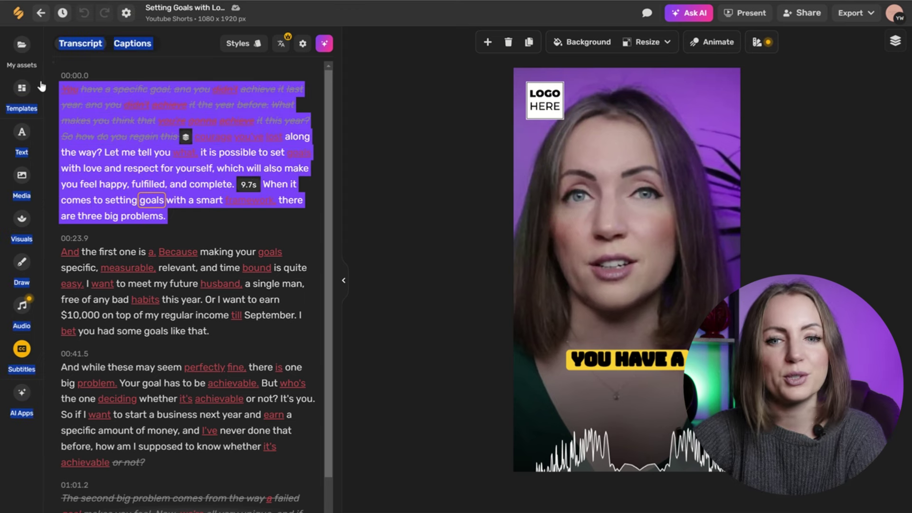
pyautogui.click(69, 90)
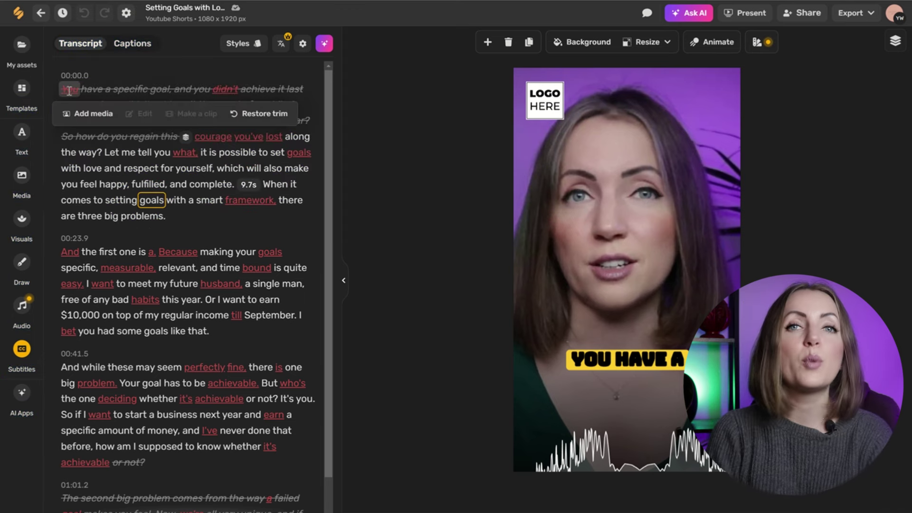
pyautogui.moveTo(62, 89); pyautogui.dragTo(190, 216)
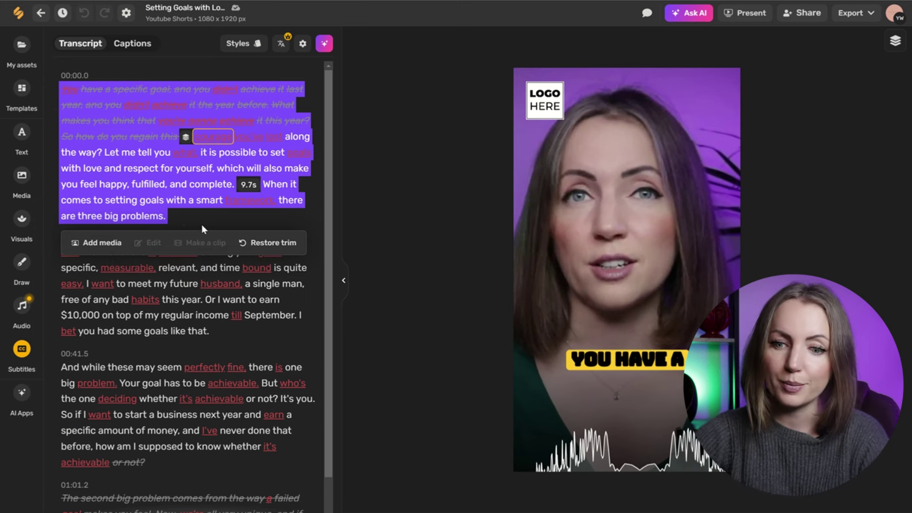
pyautogui.scroll(-1, 151, 285)
pyautogui.moveTo(60, 337); pyautogui.dragTo(108, 338)
pyautogui.click(88, 361)
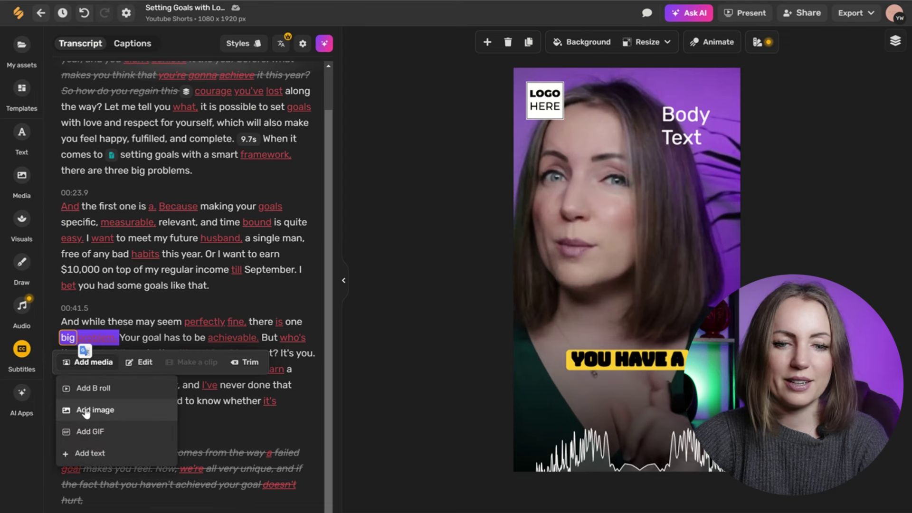
# Search images for 'problem' and insert the photo of the man clutching his head.
pyautogui.click(85, 411)
pyautogui.write('problem')
pyautogui.press('Return')
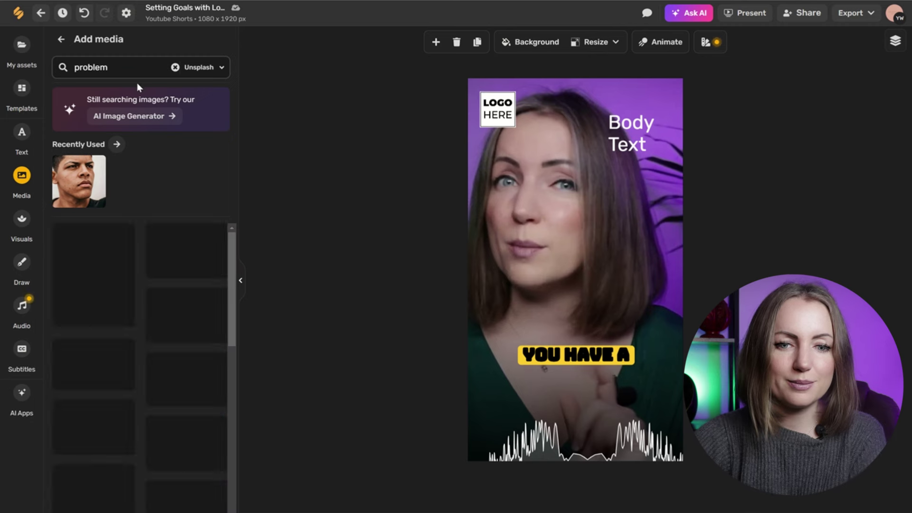
pyautogui.scroll(-2, 146, 291)
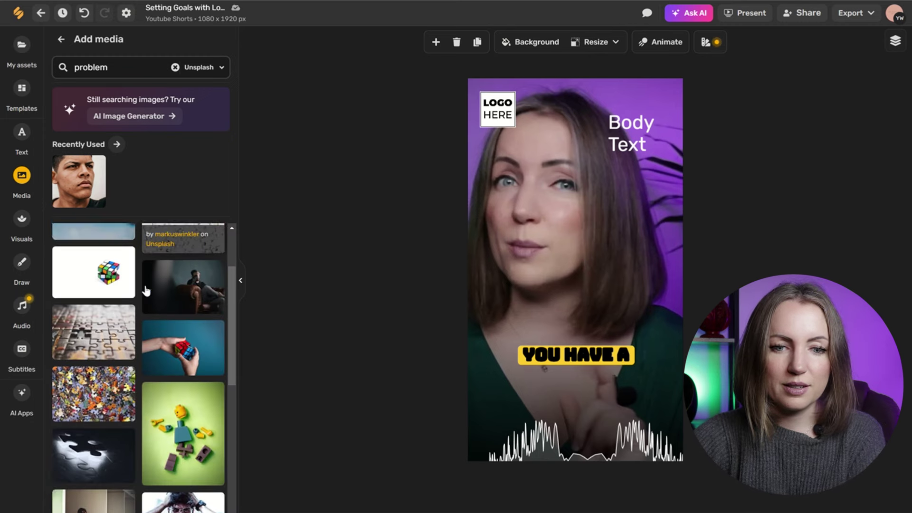
pyautogui.scroll(-2, 146, 291)
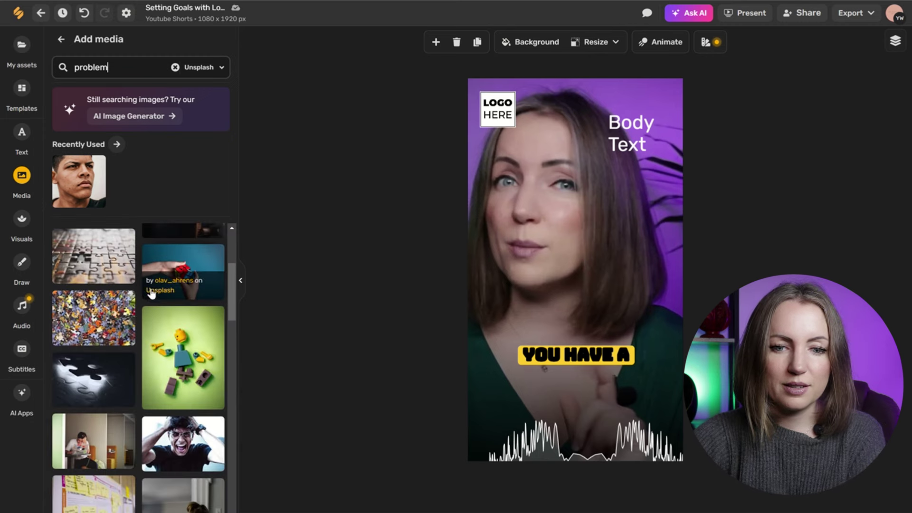
pyautogui.click(192, 443)
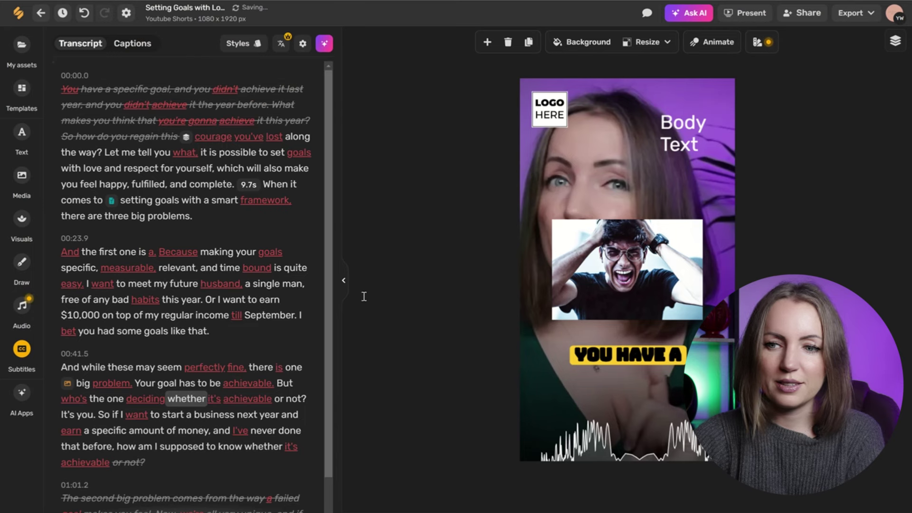
# Enlarge the photo to fill the vertical frame and play from 'And' at 00:41.5.
pyautogui.click(627, 267)
pyautogui.moveTo(703, 220); pyautogui.dragTo(877, 84)
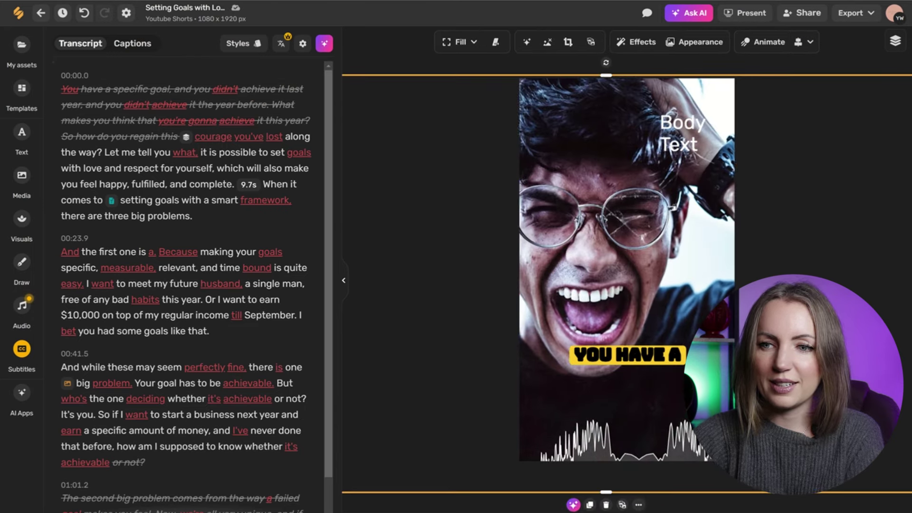
pyautogui.click(69, 368)
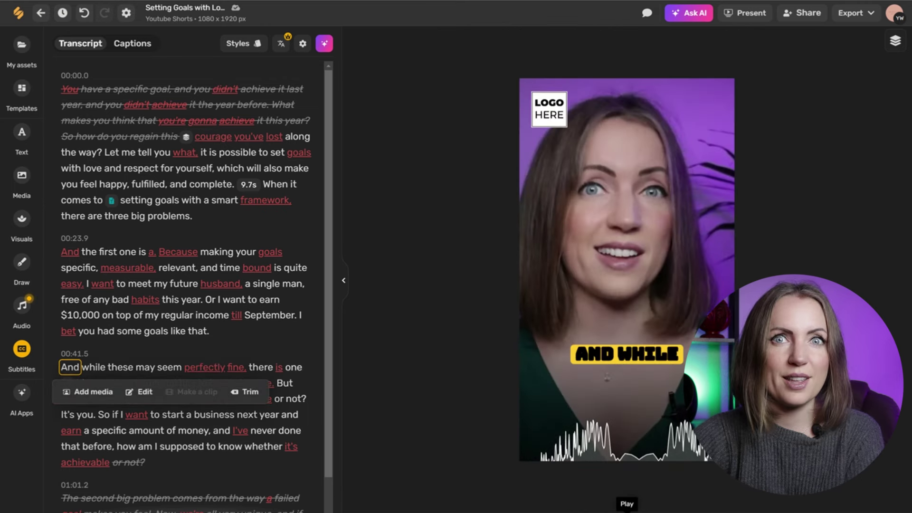
pyautogui.press('space')
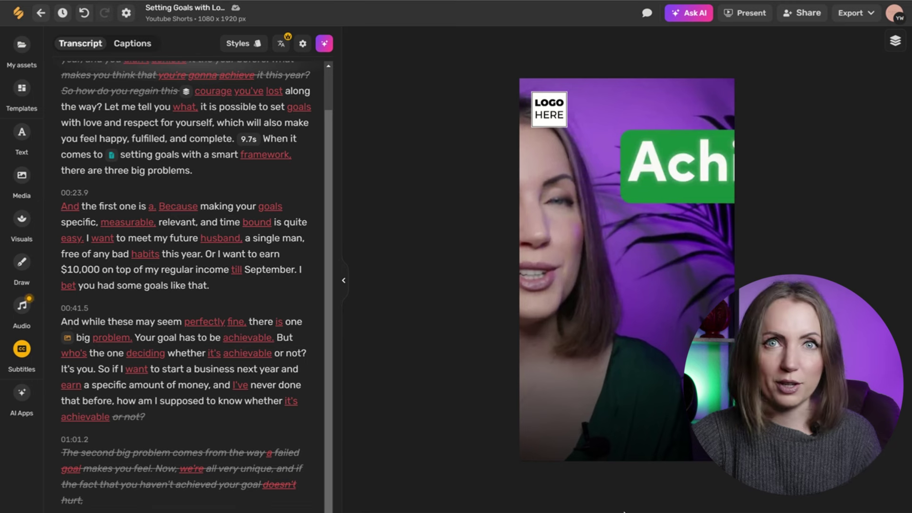
# Delete the word 'achievable.' then undo, keeping it with its word toolbar open.
pyautogui.click(212, 338)
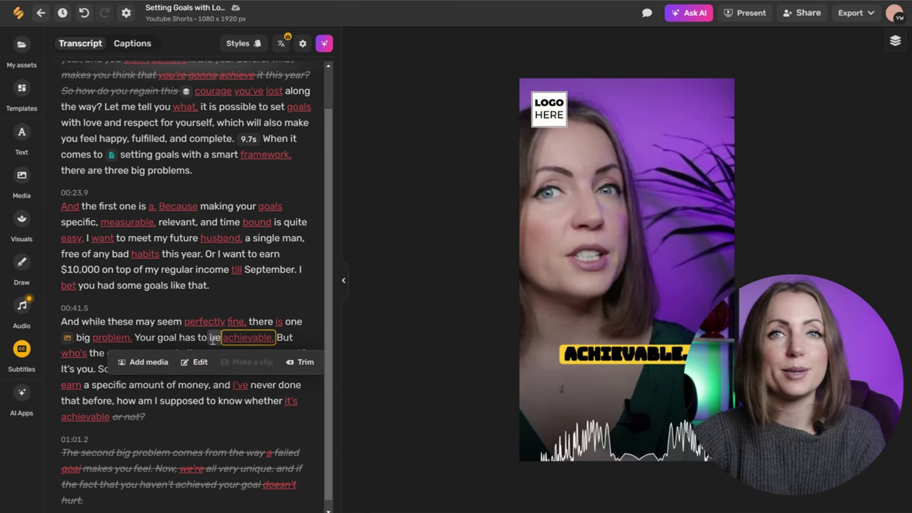
pyautogui.press('BackSpace')
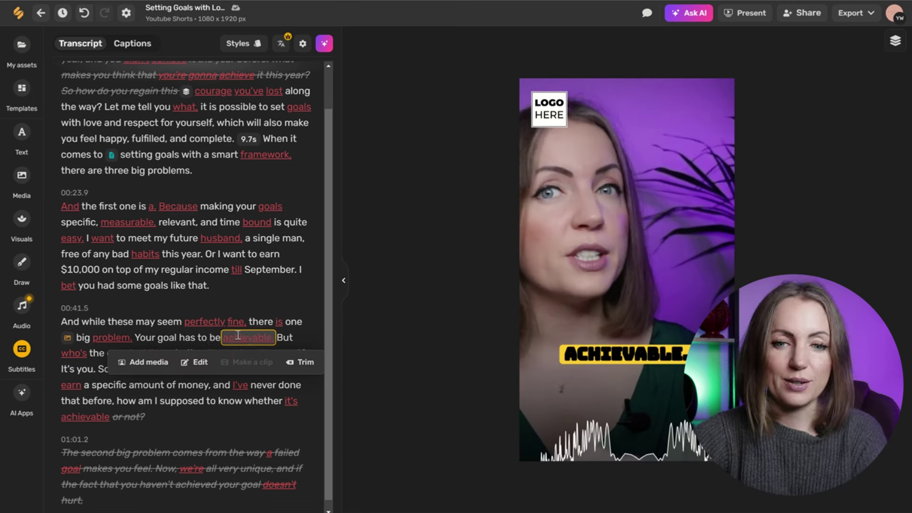
pyautogui.hotkey('ctrl', 'z')
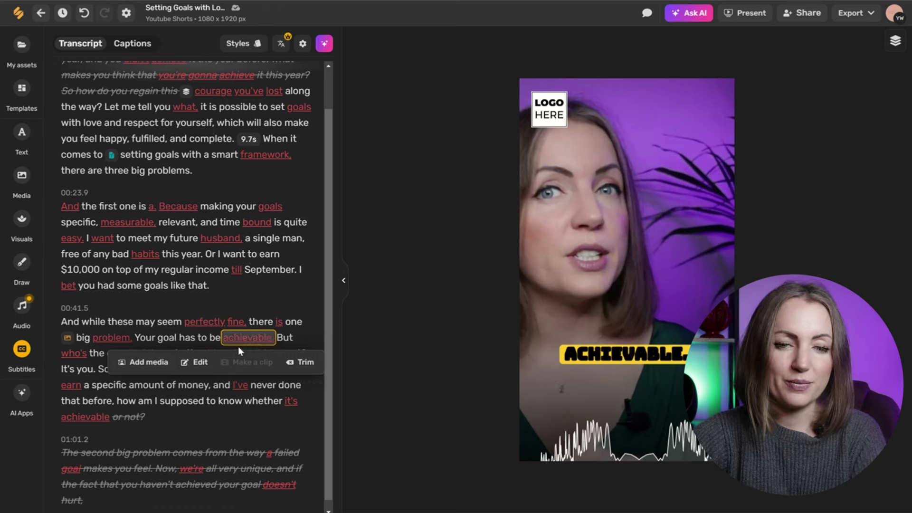
# Add B-roll at 'achievable.' and search the stock clips for 'achieve'.
pyautogui.click(149, 365)
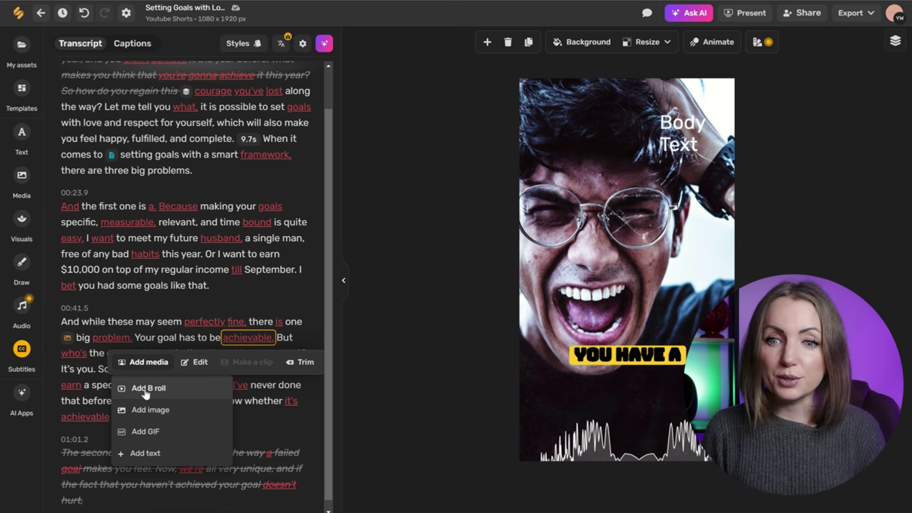
pyautogui.click(146, 389)
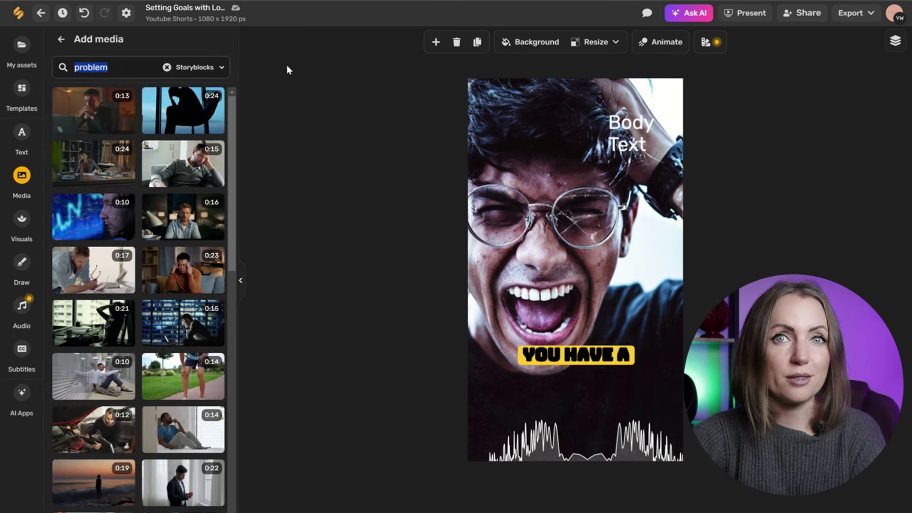
pyautogui.write('eve')
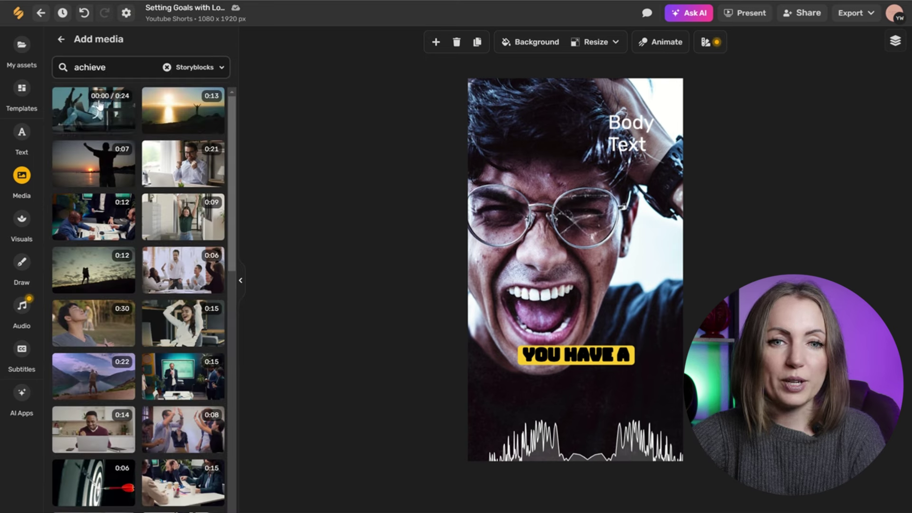
pyautogui.moveTo(114, 123)
pyautogui.moveTo(179, 165)
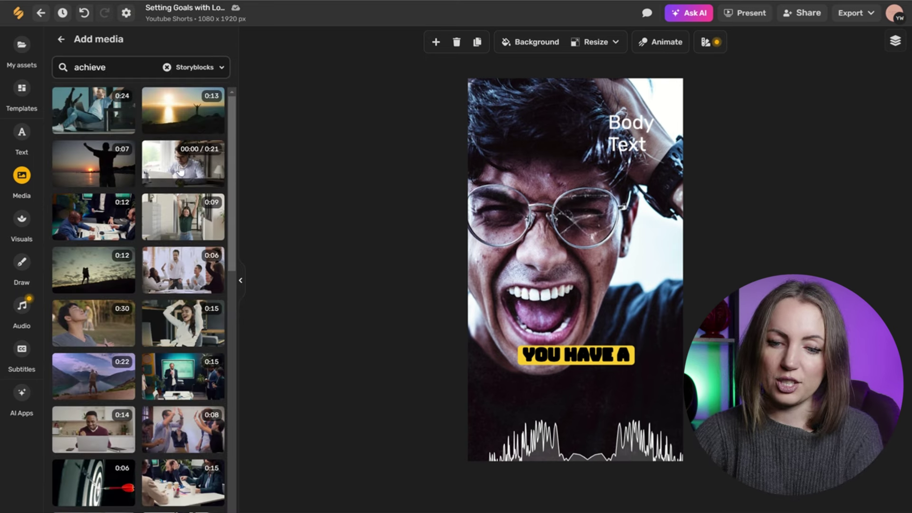
# Pick the 0:21 man-at-laptop B-roll clip and trim it to about 1.5 seconds.
pyautogui.click(181, 167)
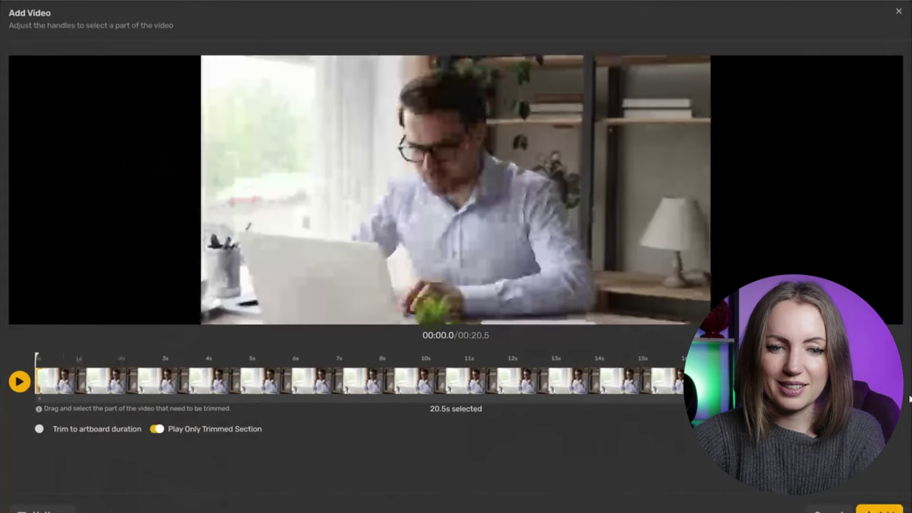
pyautogui.moveTo(552, 380); pyautogui.dragTo(611, 380)
pyautogui.moveTo(554, 380)
pyautogui.mouseDown()
pyautogui.moveTo(542, 380)
pyautogui.moveTo(554, 380)
pyautogui.mouseUp()
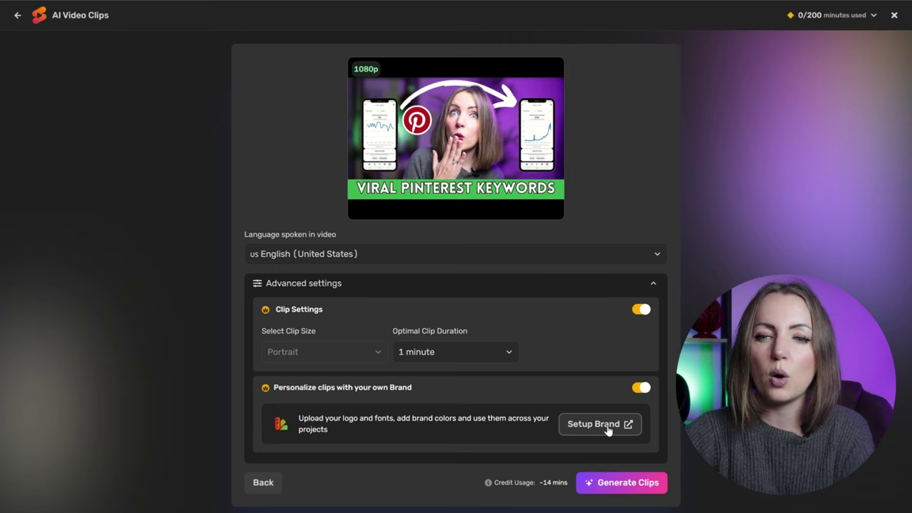
# Add a magenta swatch to Brandbook 1's brand colours.
pyautogui.click(599, 424)
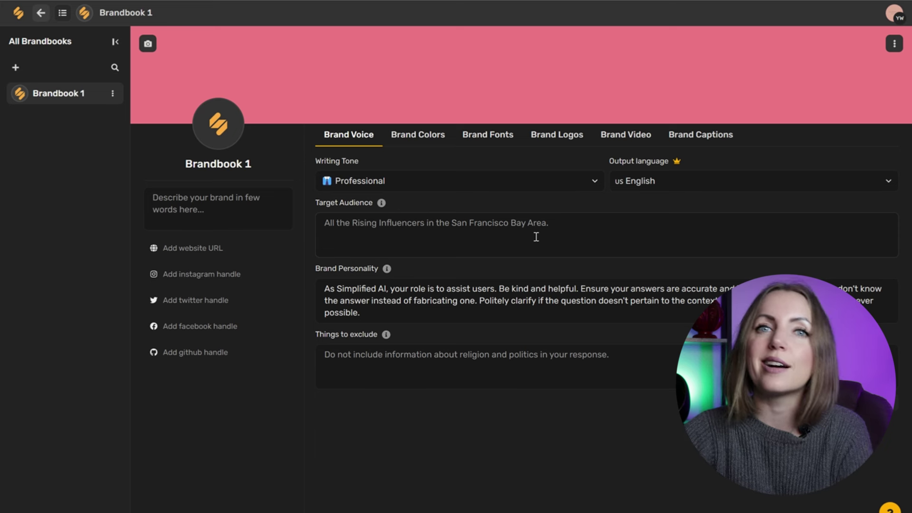
pyautogui.click(672, 204)
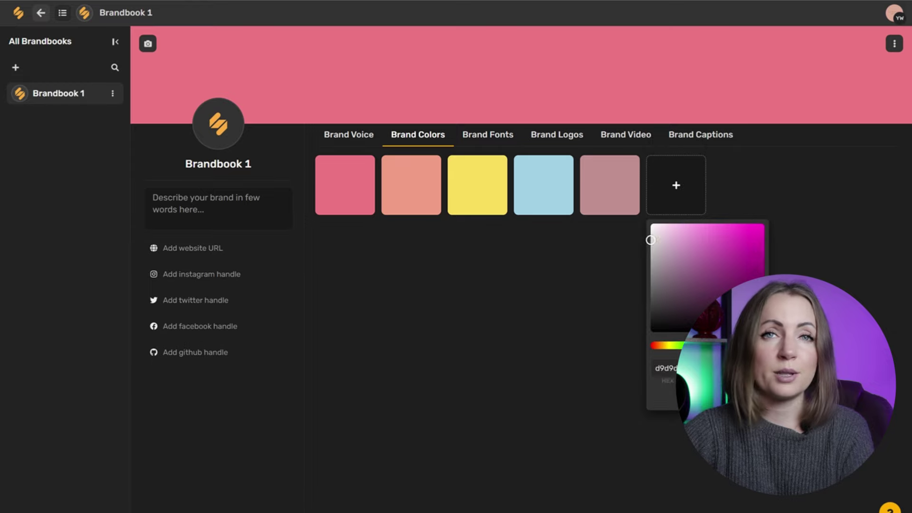
pyautogui.click(752, 397)
# Delete the four old swatches, fine-tune the new colour's shade, and open Brand Captions.
pyautogui.click(363, 171)
pyautogui.click(363, 171)
pyautogui.click(362, 171)
pyautogui.click(363, 171)
pyautogui.click(477, 185)
pyautogui.moveTo(503, 299); pyautogui.dragTo(530, 302)
pyautogui.click(540, 351)
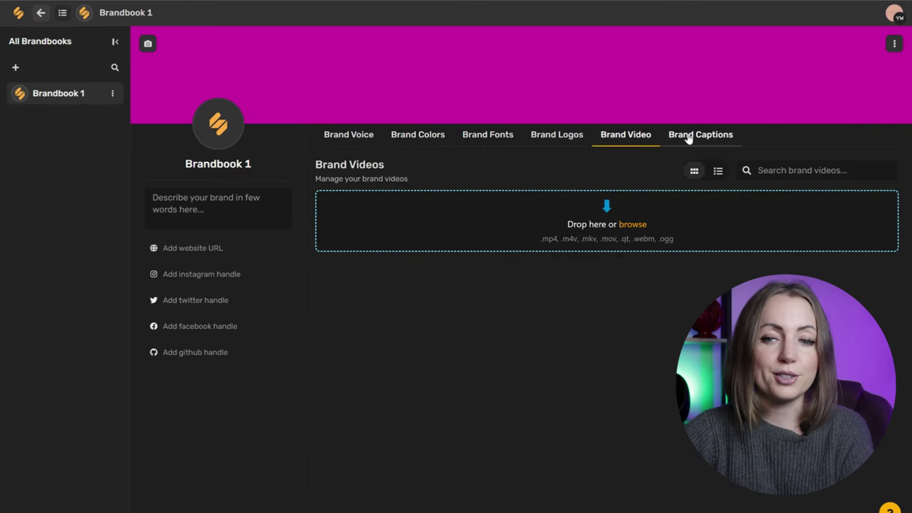
pyautogui.click(688, 138)
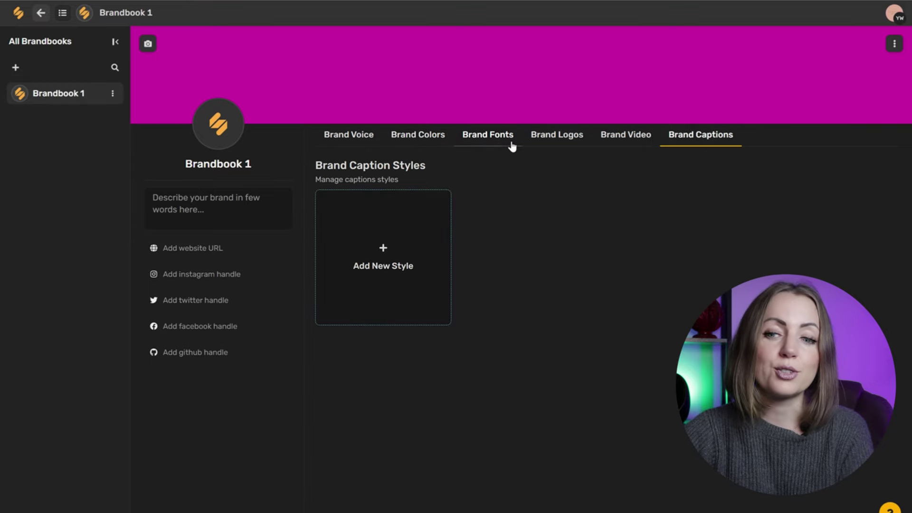
# Create a new caption style from the preset with a yellow highlight colour.
pyautogui.click(407, 251)
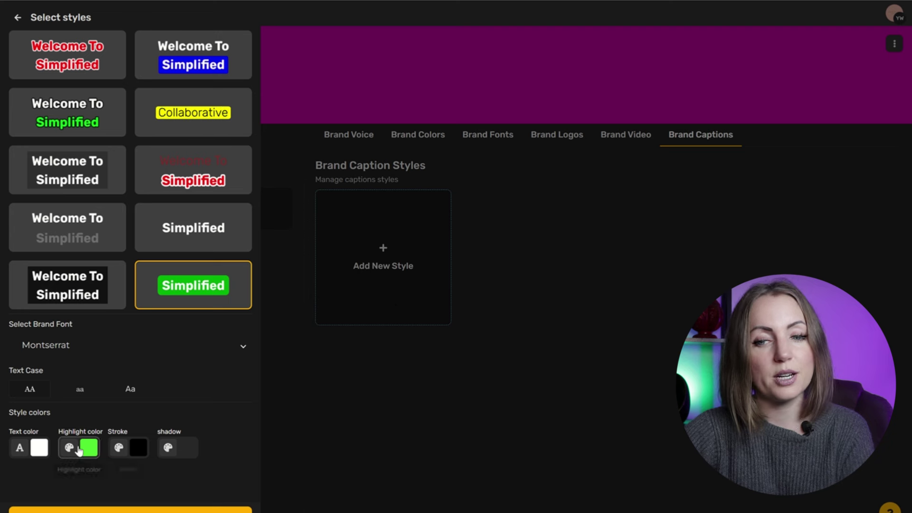
pyautogui.click(88, 449)
pyautogui.click(202, 206)
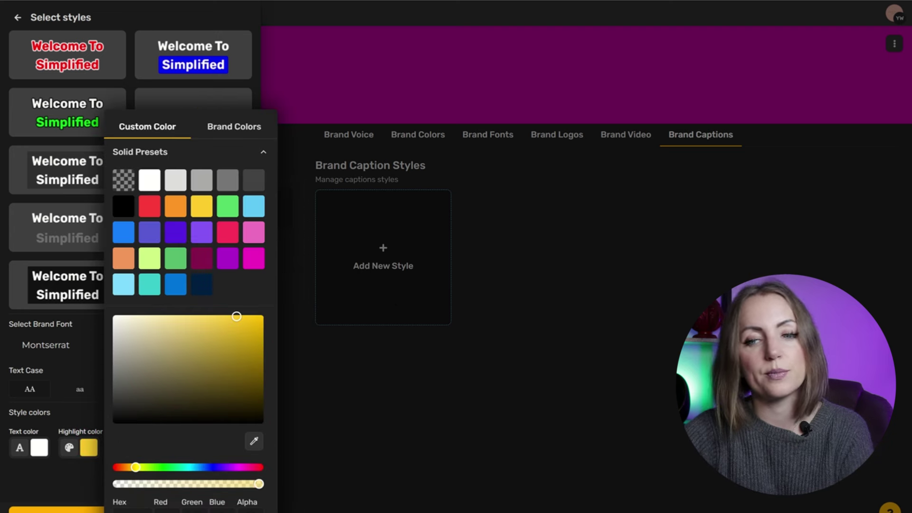
# Set the caption text colour to black and check the Montserrat font weights.
pyautogui.click(75, 479)
pyautogui.click(39, 448)
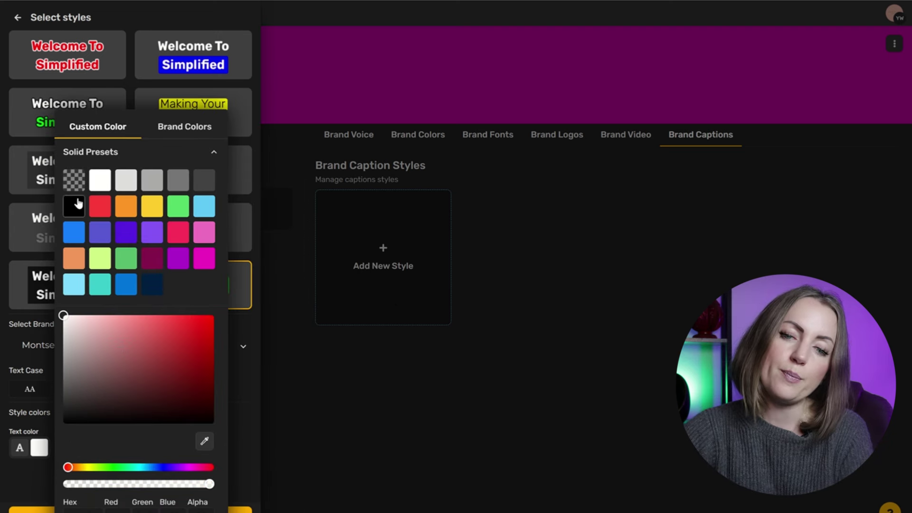
pyautogui.click(74, 207)
pyautogui.click(41, 485)
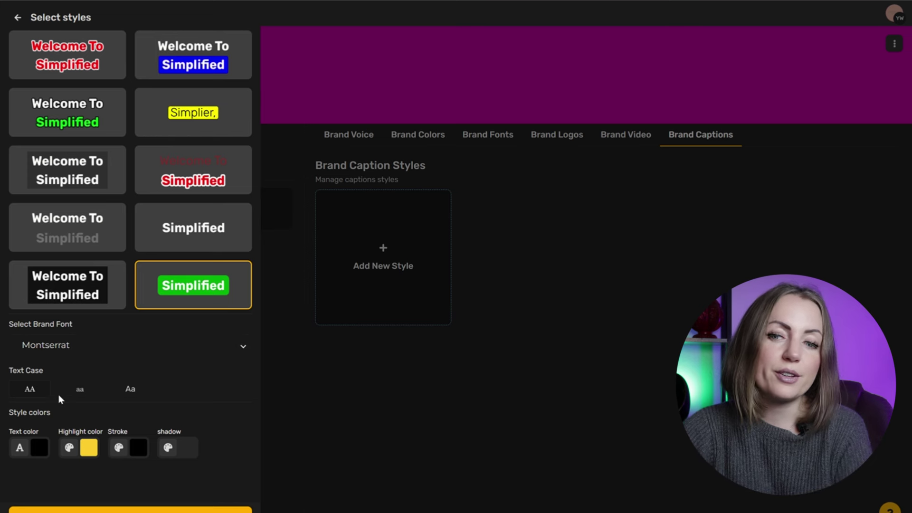
pyautogui.click(52, 347)
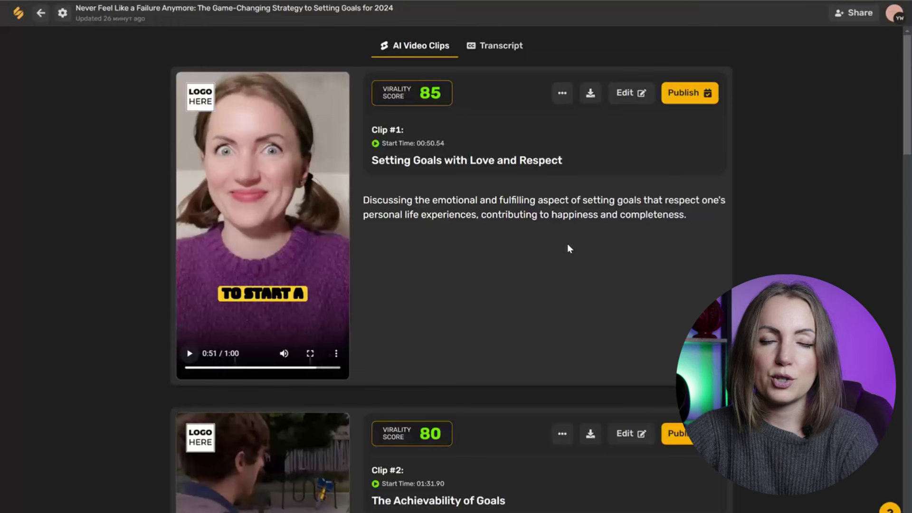
# Scroll through the AI Video Clips list to review the clips and their virality scores.
pyautogui.scroll(-7, 570, 247)
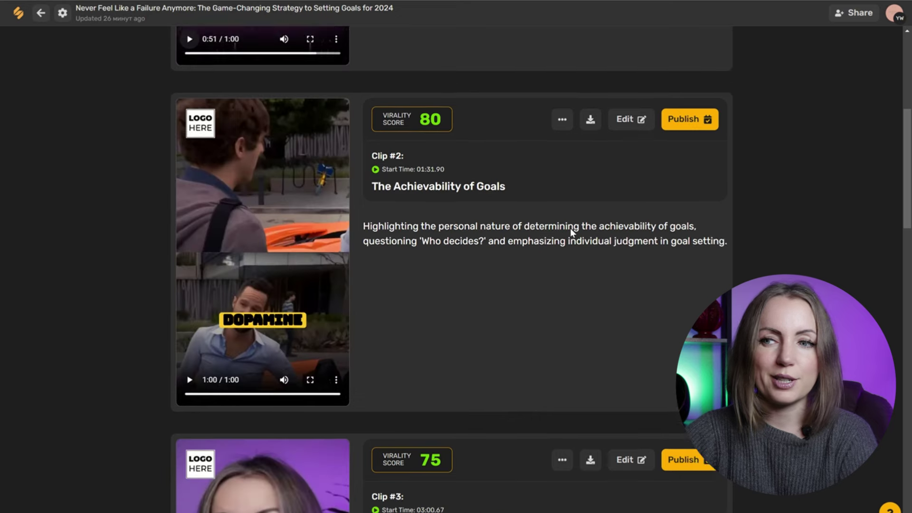
pyautogui.scroll(-2, 901, 187)
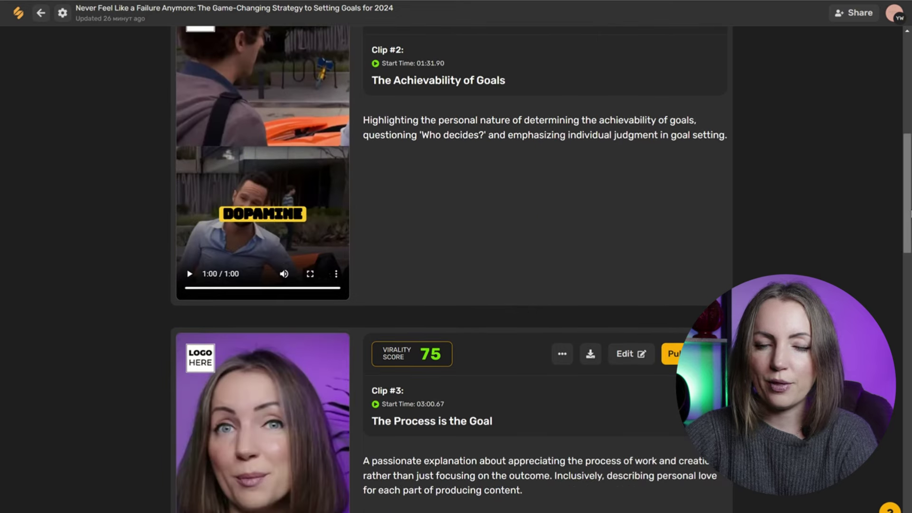
pyautogui.scroll(5, 778, 198)
pyautogui.scroll(3, 778, 198)
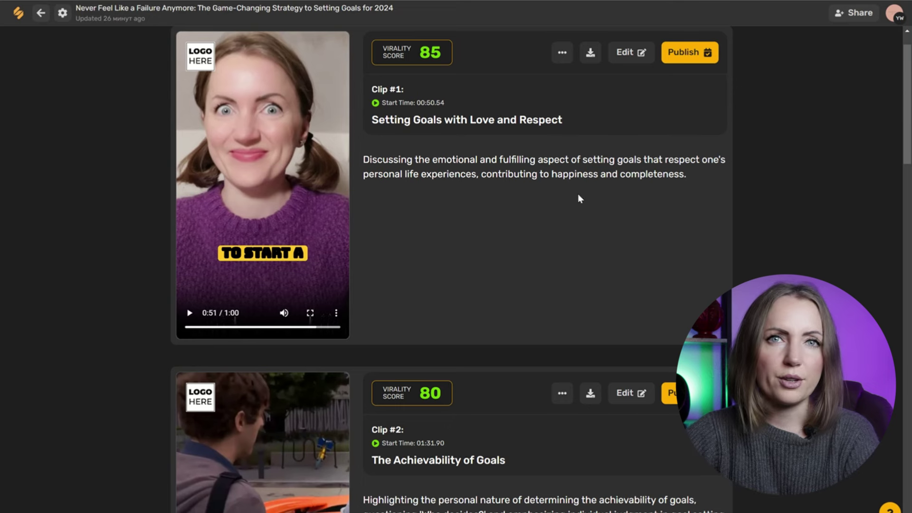
pyautogui.scroll(-6, 545, 176)
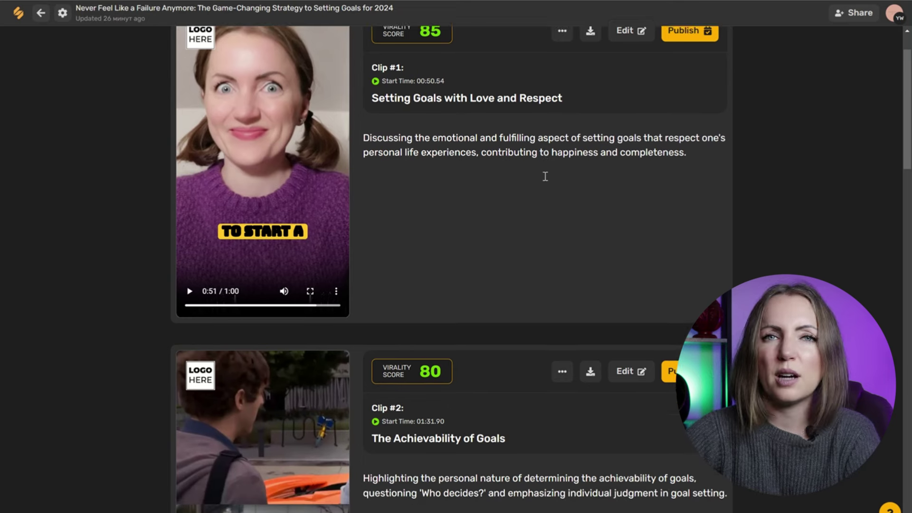
pyautogui.scroll(-3, 543, 183)
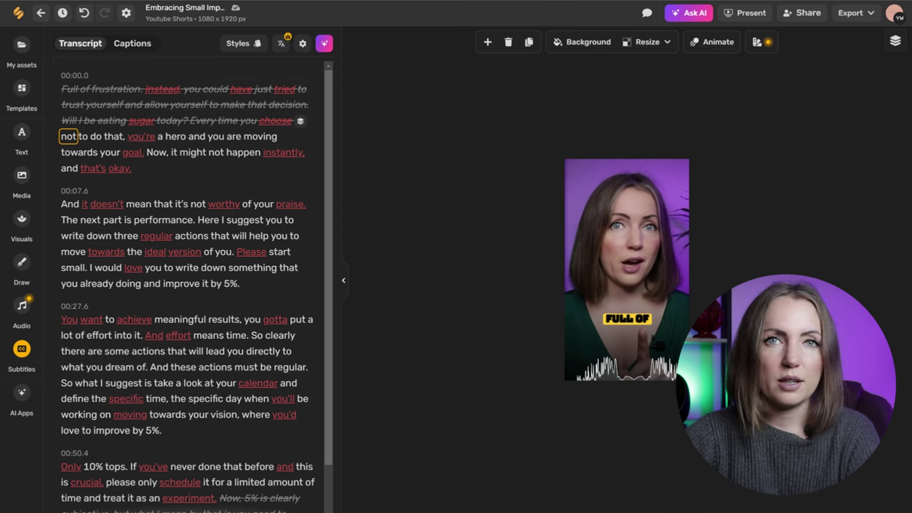
# Play the clip to preview its captions, then bring up the Select styles grid.
pyautogui.click(628, 511)
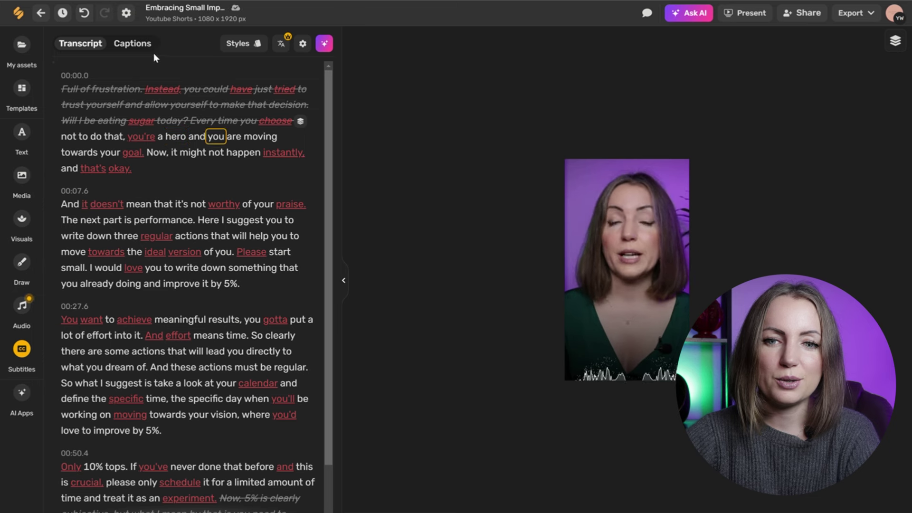
pyautogui.click(232, 42)
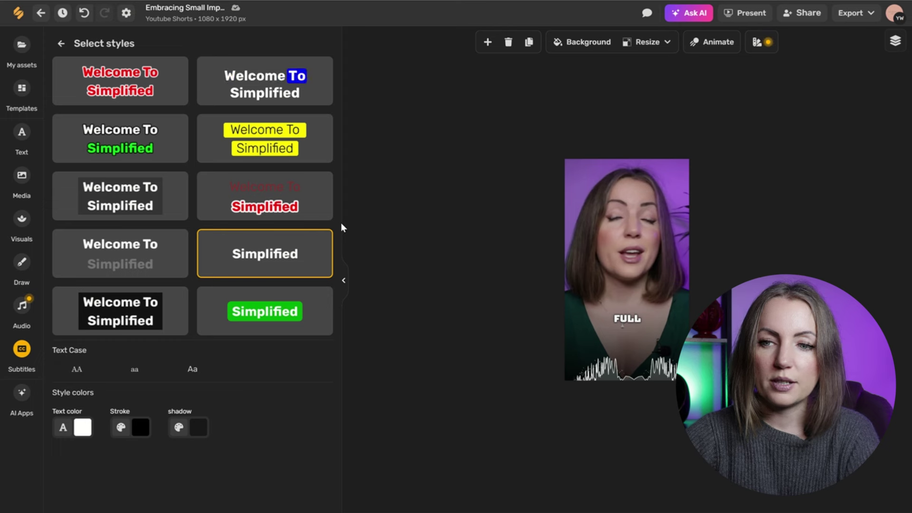
# Apply the green 'Simplified' caption style in uppercase, then play the Pinterest video's Clip #3.
pyautogui.click(265, 312)
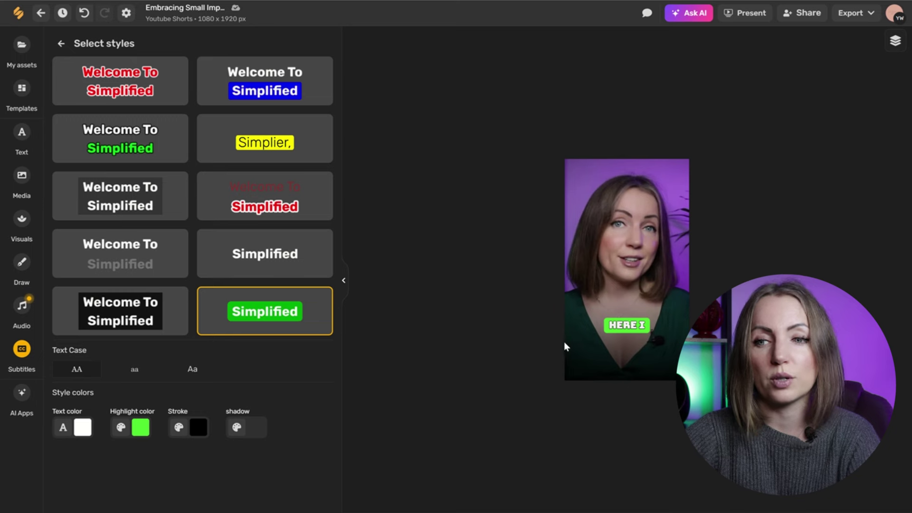
pyautogui.click(88, 373)
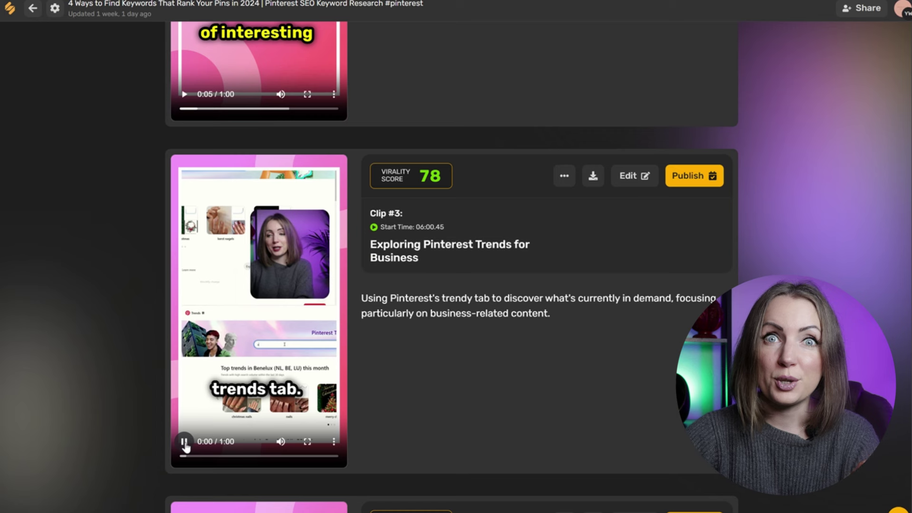
pyautogui.click(184, 442)
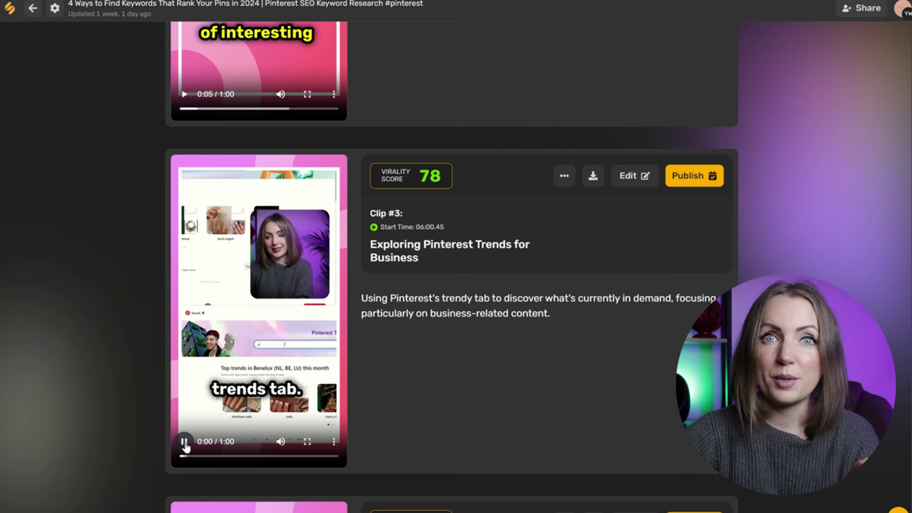